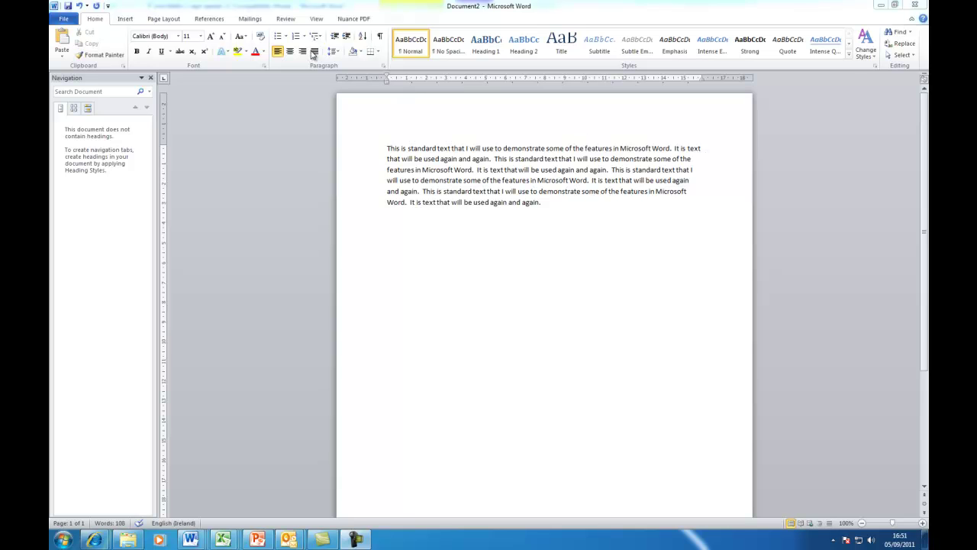
Justify the sample paragraph to both margins and dismiss the Windows colour-scheme prompt
{"action": "left_click", "coordinate": [300, 39]}
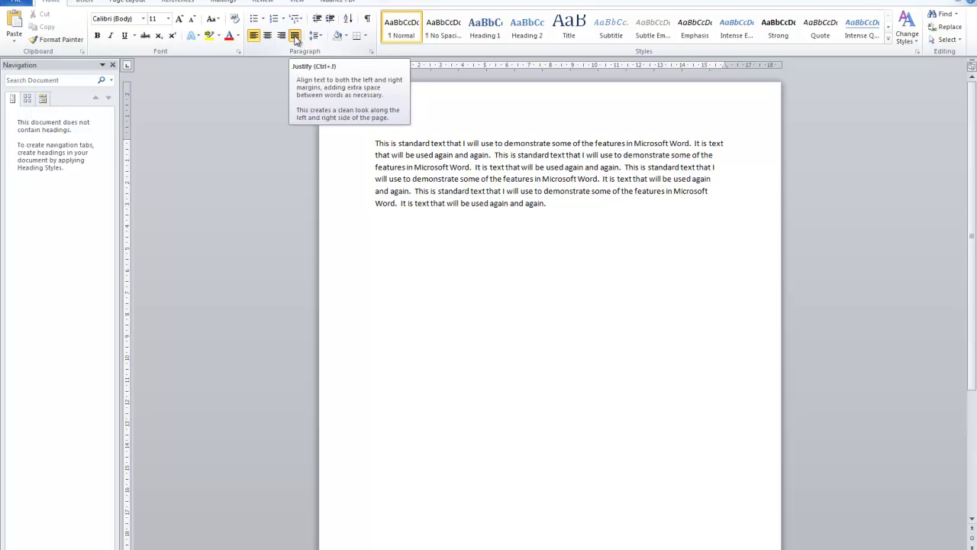
{"action": "left_click", "coordinate": [296, 39]}
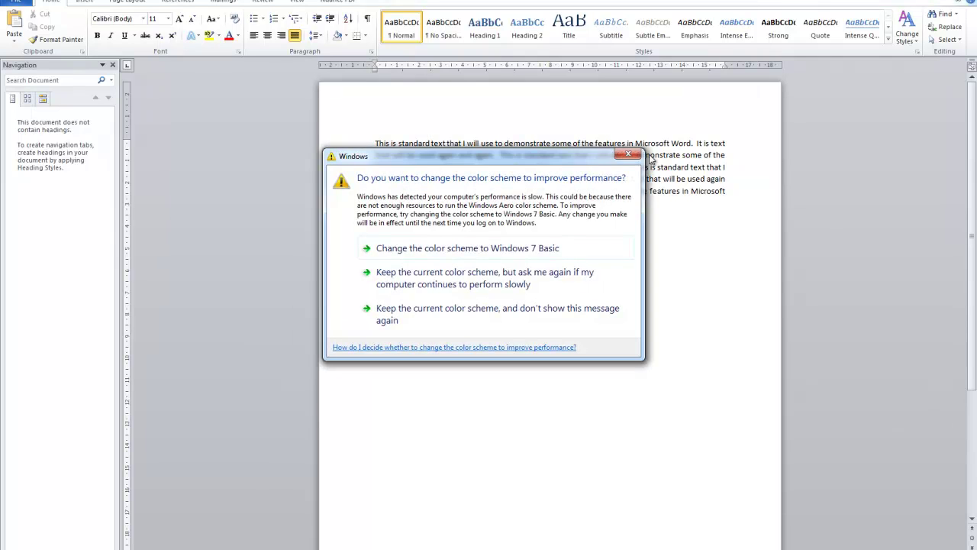
{"action": "left_click", "coordinate": [627, 156]}
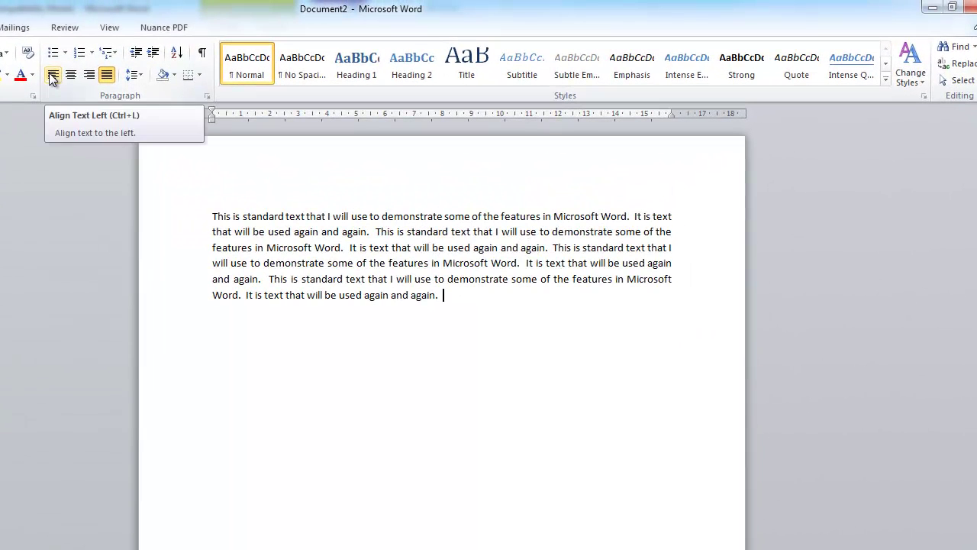
Left-align the paragraph again and add a new line reading 'Title' above it
{"action": "left_click", "coordinate": [51, 76]}
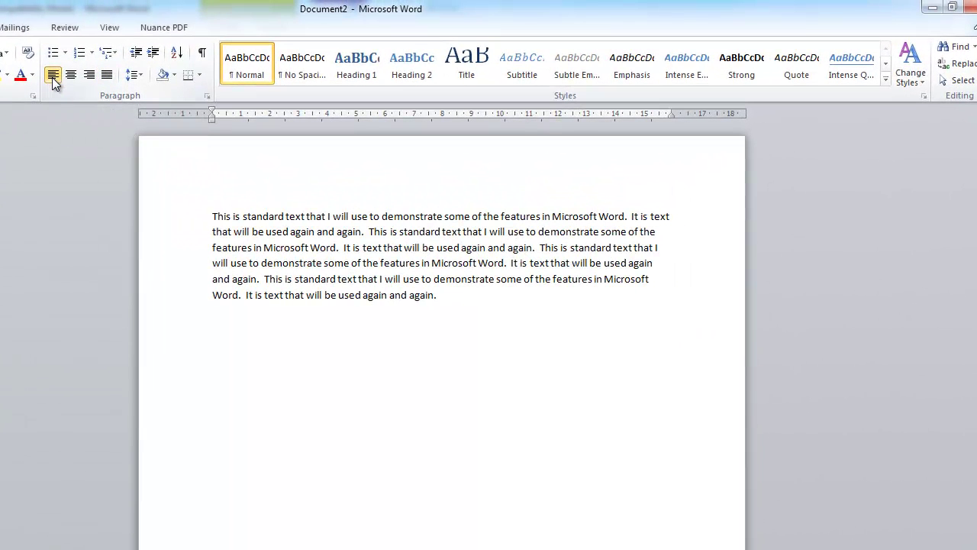
{"action": "left_click", "coordinate": [211, 217]}
{"action": "key", "text": "Return"}
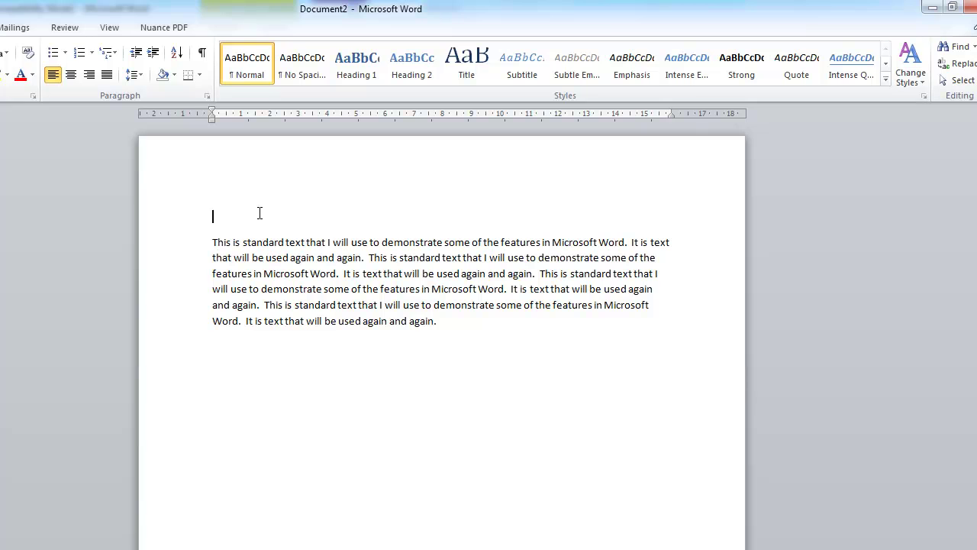
{"action": "type", "text": "Title"}
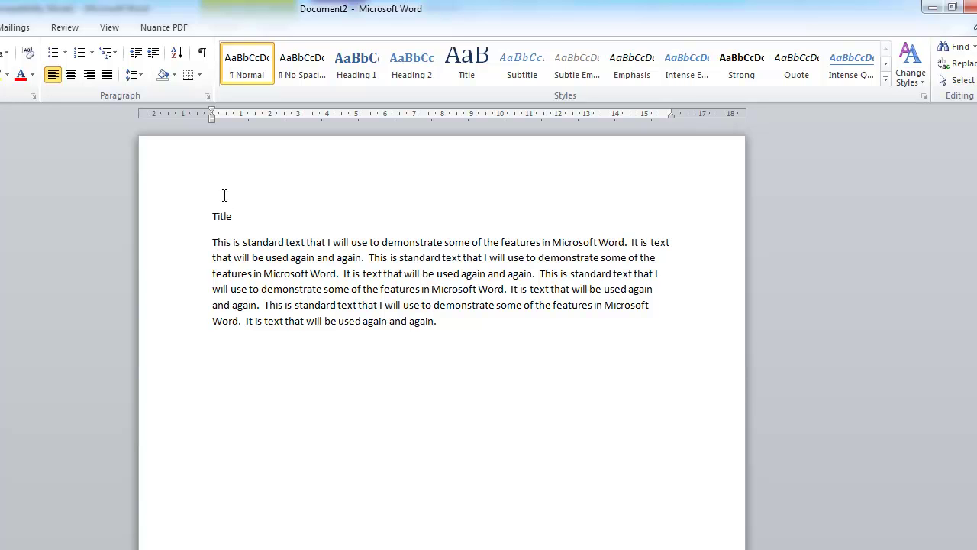
Try centre, left and right alignment on the Title line, finishing with it centred
{"action": "left_click", "coordinate": [70, 76]}
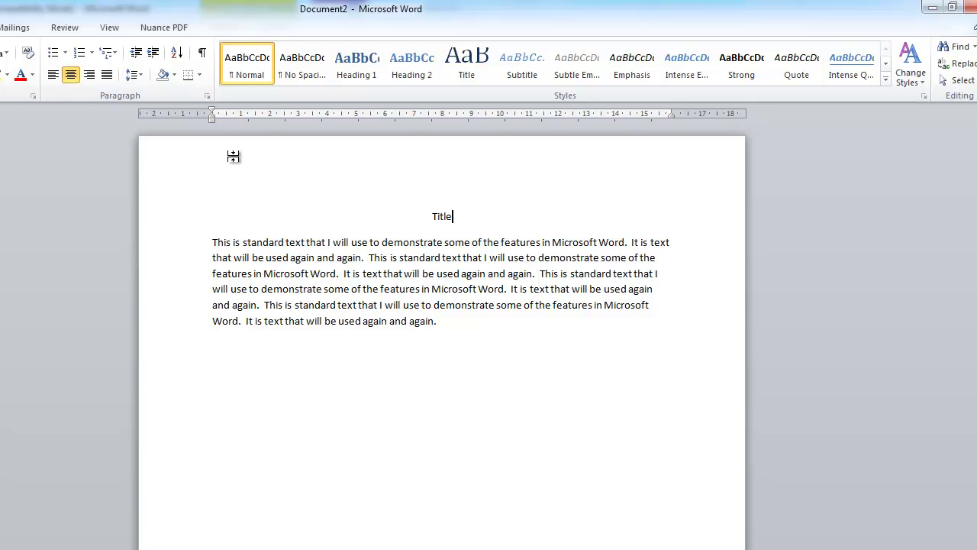
{"action": "left_click", "coordinate": [54, 78]}
{"action": "key", "text": "ctrl+r"}
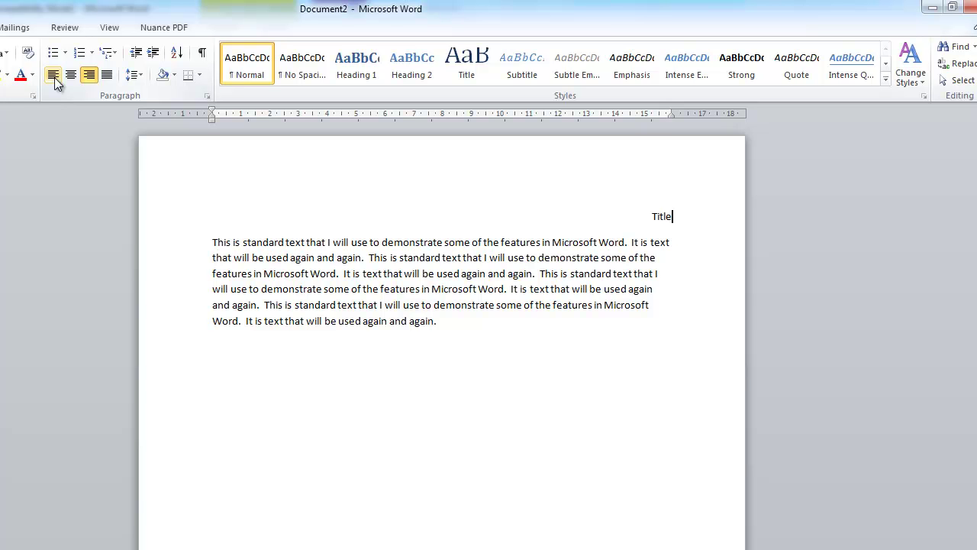
{"action": "key", "text": "ctrl+e"}
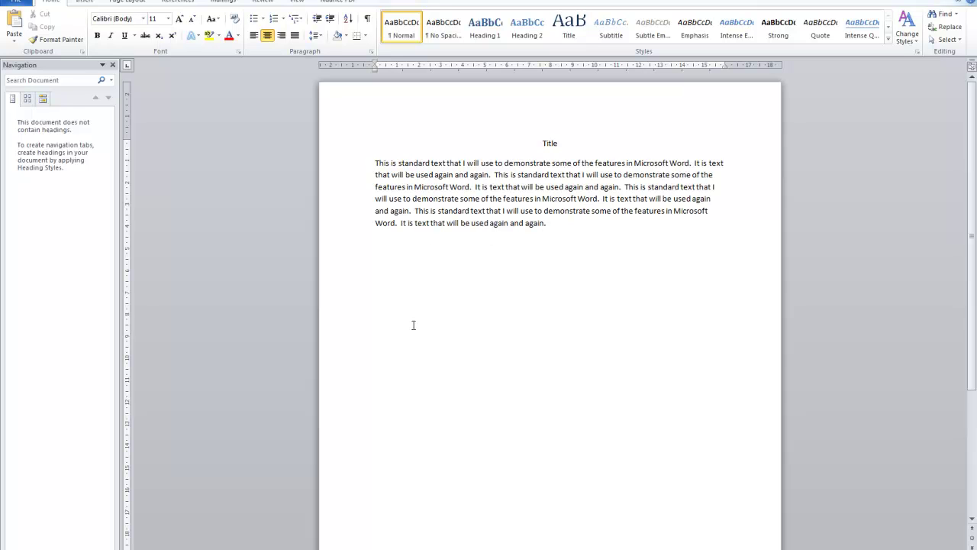
Select the whole sample paragraph and copy it
{"action": "left_click", "coordinate": [375, 163]}
{"action": "left_click", "coordinate": [629, 155]}
{"action": "left_click_drag", "start_coordinate": [375, 163], "coordinate": [550, 222]}
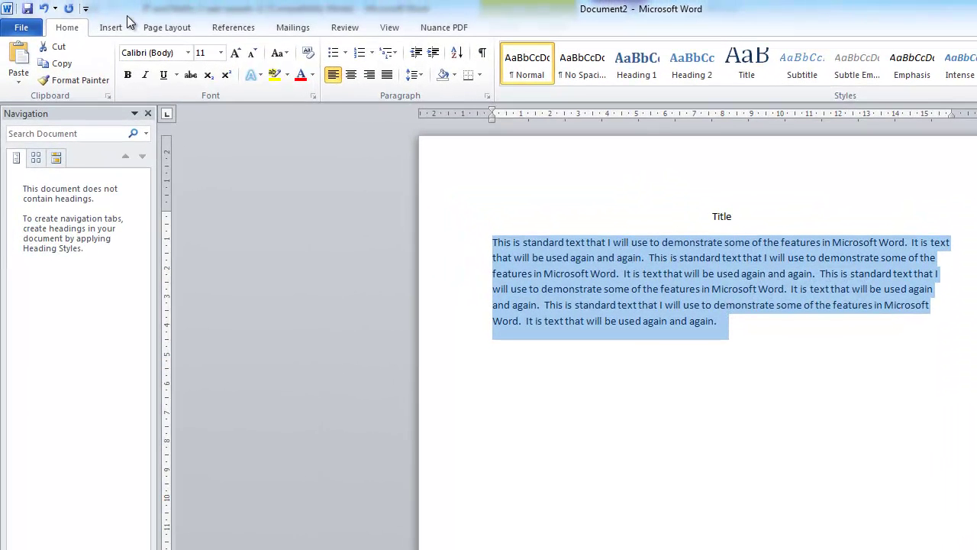
{"action": "left_click", "coordinate": [53, 68]}
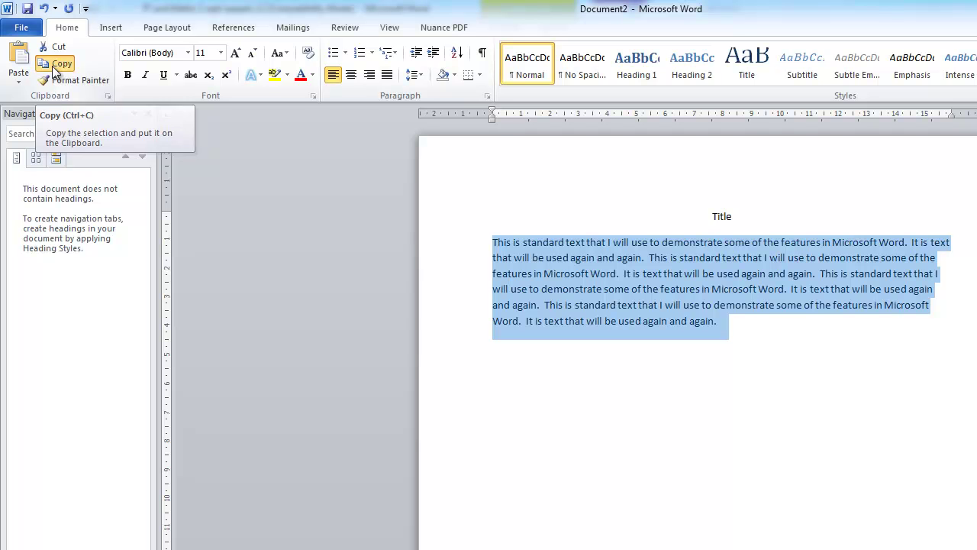
Paste many copies below the paragraph, filling onto a second page, then return to the top
{"action": "left_click", "coordinate": [532, 347]}
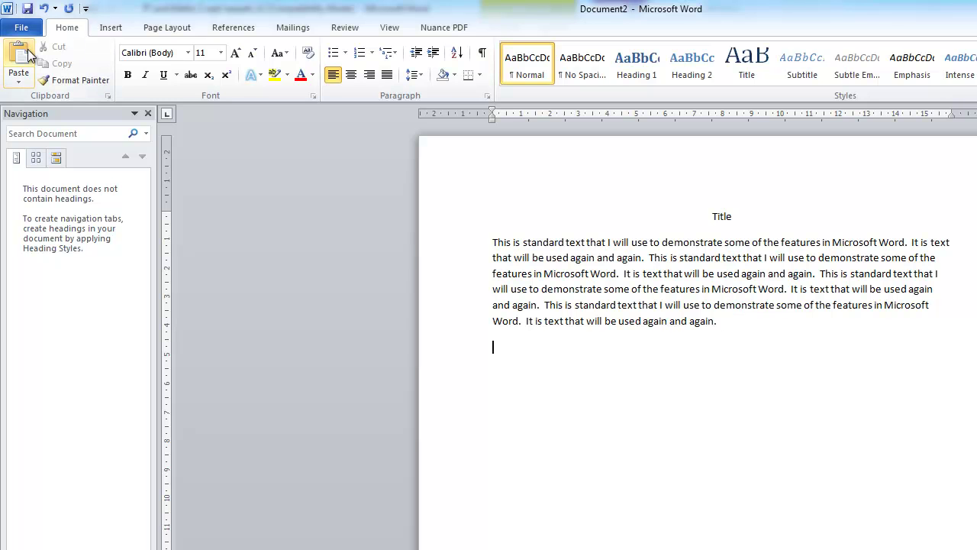
{"action": "left_click", "coordinate": [28, 55]}
{"action": "left_click", "coordinate": [27, 55]}
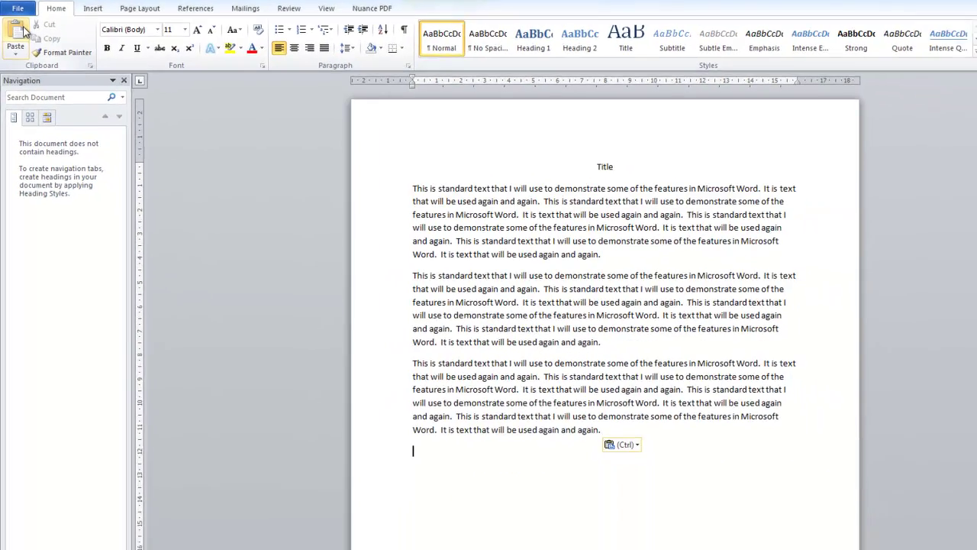
{"action": "left_click", "coordinate": [23, 34]}
{"action": "left_click", "coordinate": [23, 35]}
{"action": "left_click", "coordinate": [23, 35]}
{"action": "left_click", "coordinate": [23, 34]}
{"action": "left_click", "coordinate": [23, 35]}
{"action": "left_click", "coordinate": [23, 34]}
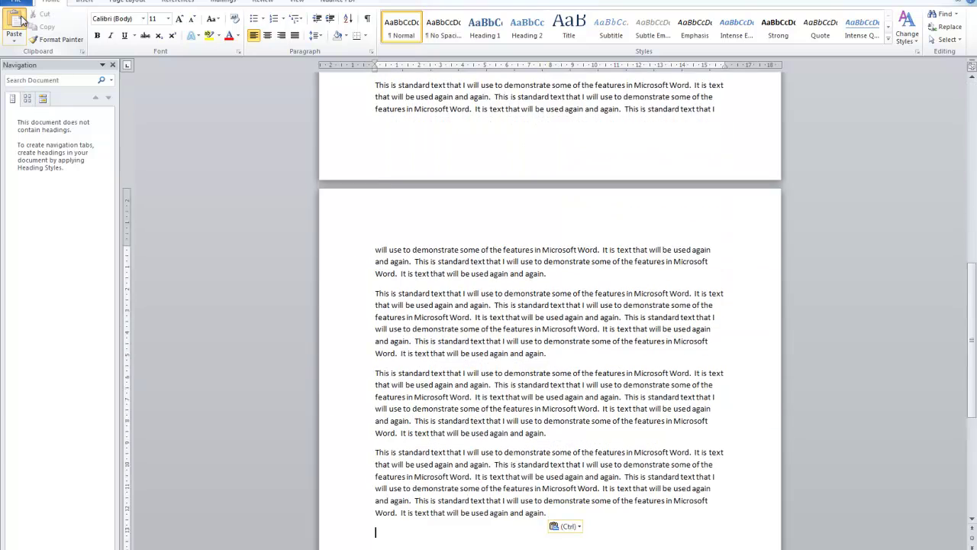
{"action": "left_click", "coordinate": [22, 19]}
{"action": "left_click", "coordinate": [22, 20]}
{"action": "left_click", "coordinate": [22, 20]}
{"action": "left_click", "coordinate": [22, 20]}
{"action": "left_click", "coordinate": [22, 20]}
{"action": "left_click", "coordinate": [22, 19]}
{"action": "left_click", "coordinate": [22, 20]}
{"action": "left_click", "coordinate": [22, 20]}
{"action": "left_click", "coordinate": [23, 20]}
{"action": "left_click", "coordinate": [22, 20]}
{"action": "left_click", "coordinate": [22, 20]}
{"action": "left_click", "coordinate": [22, 20]}
{"action": "left_click", "coordinate": [22, 20]}
{"action": "left_click", "coordinate": [22, 20]}
{"action": "left_click", "coordinate": [22, 20]}
{"action": "left_click", "coordinate": [22, 20]}
{"action": "left_click", "coordinate": [23, 20]}
{"action": "left_click", "coordinate": [22, 20]}
{"action": "left_click", "coordinate": [17, 19]}
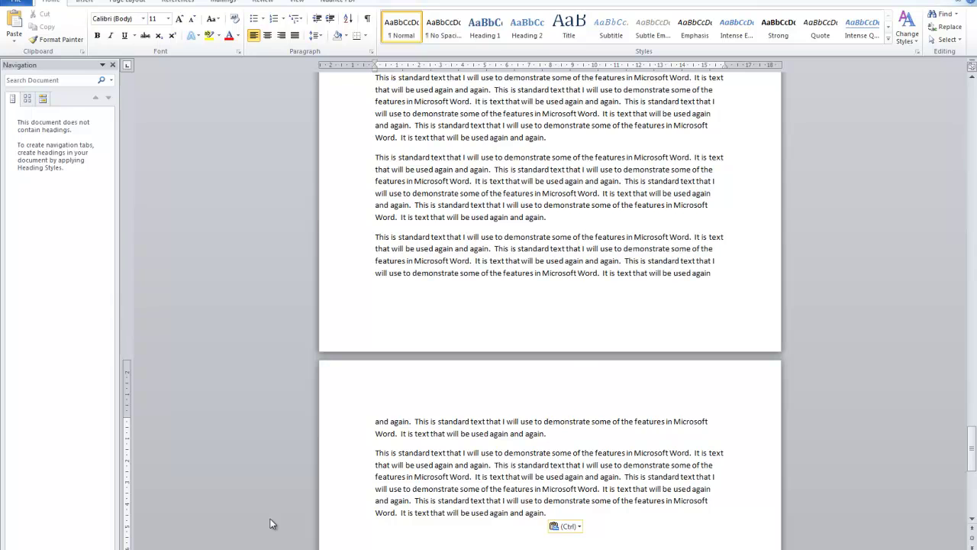
{"action": "key", "text": "ctrl+Home"}
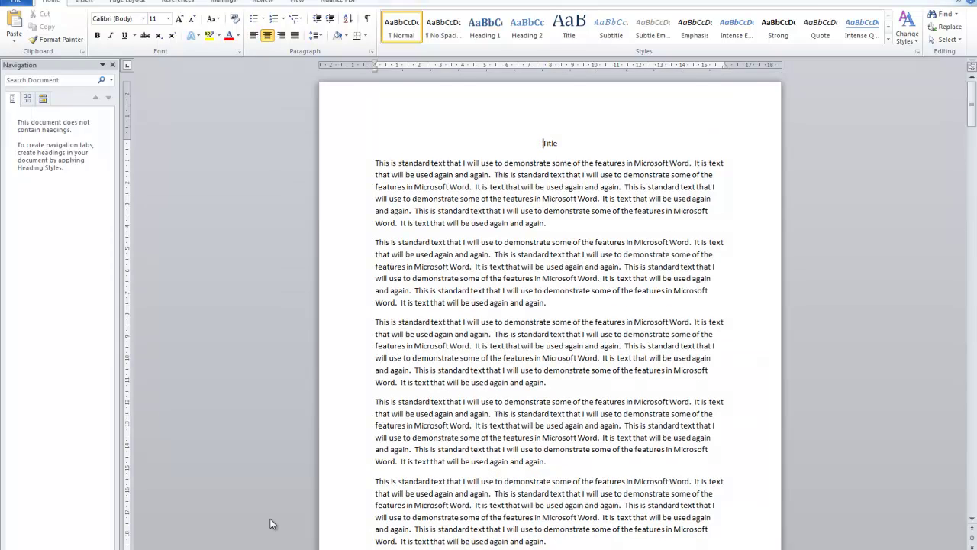
Increase the second paragraph's left indent by four steps
{"action": "left_click", "coordinate": [426, 243]}
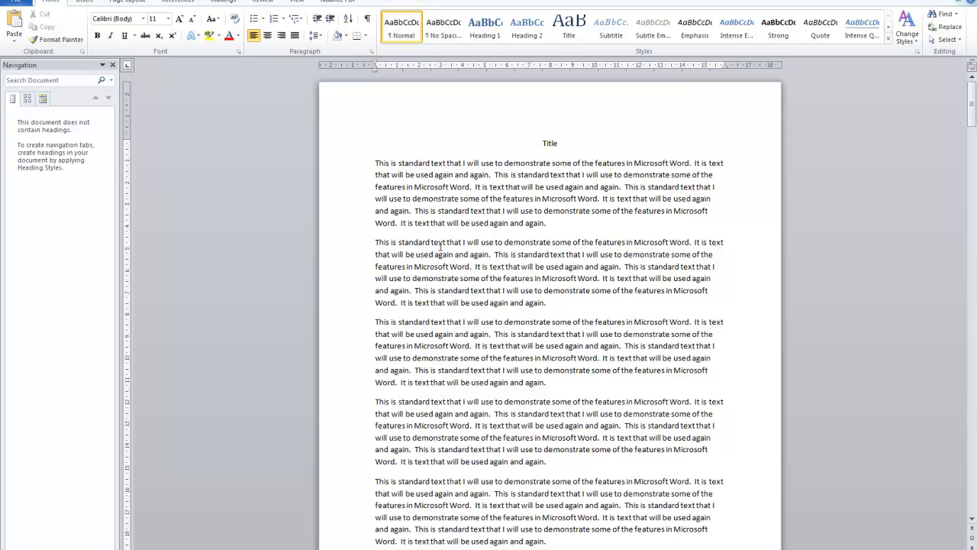
{"action": "left_click", "coordinate": [331, 21]}
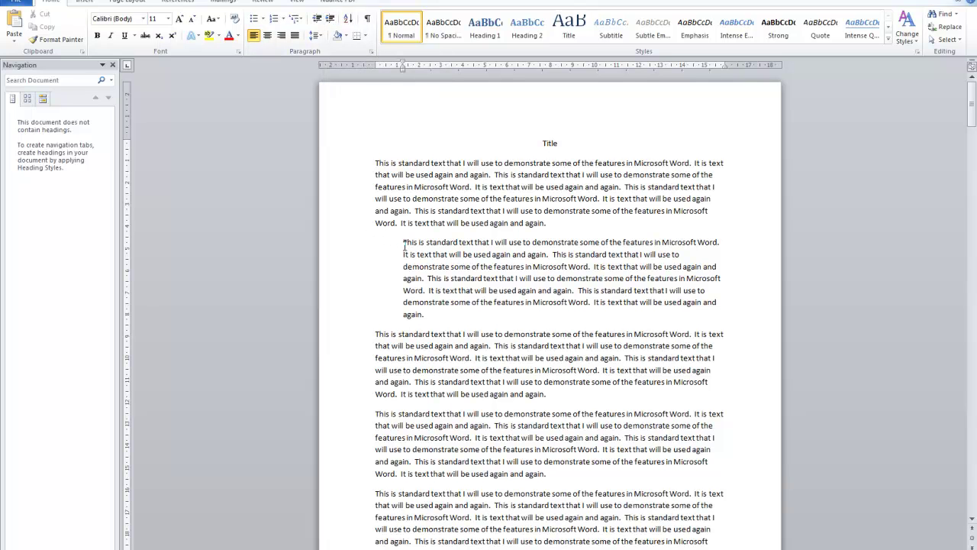
{"action": "left_click", "coordinate": [332, 21]}
{"action": "left_click", "coordinate": [332, 20]}
{"action": "left_click", "coordinate": [331, 20]}
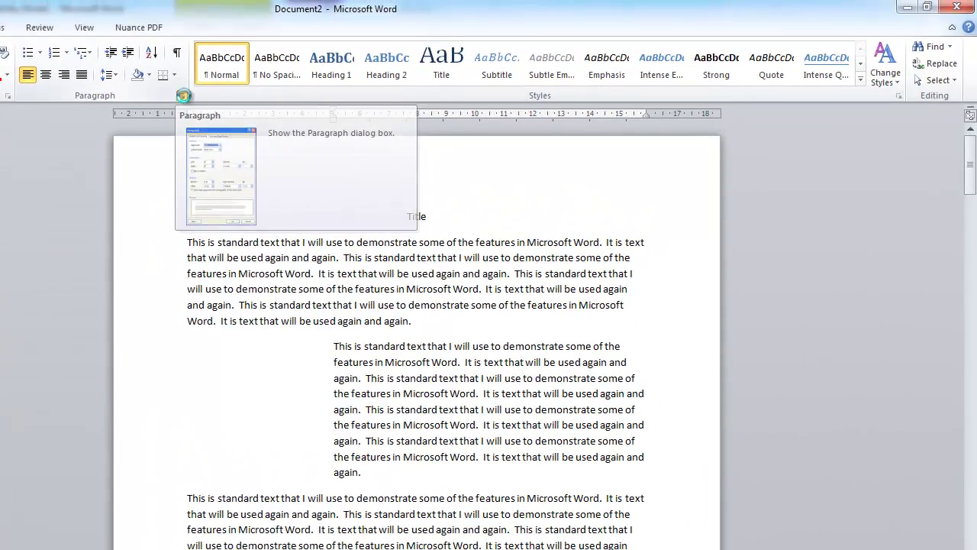
Change the second paragraph's left indent from 5.08 cm to 1.5 cm in the Paragraph dialog
{"action": "left_click", "coordinate": [372, 51]}
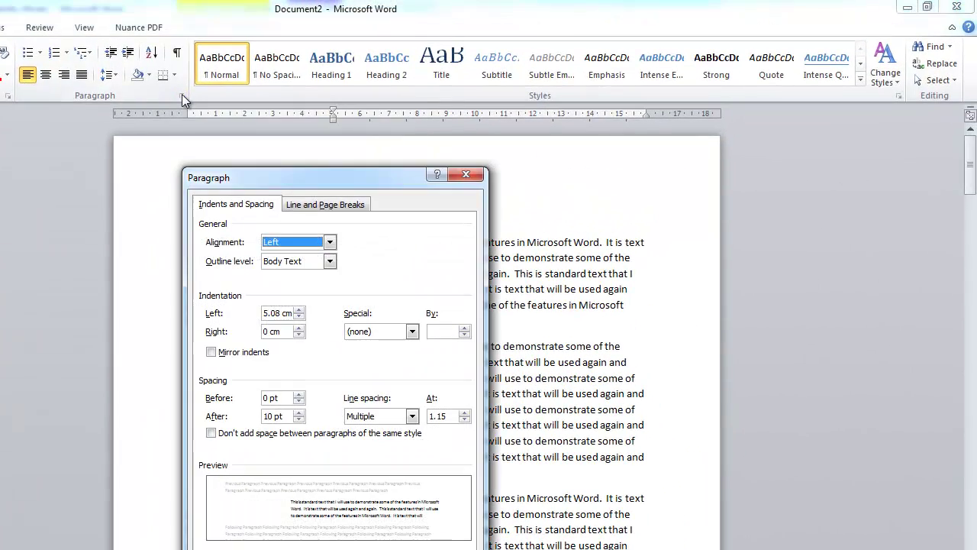
{"action": "double_click", "coordinate": [282, 313]}
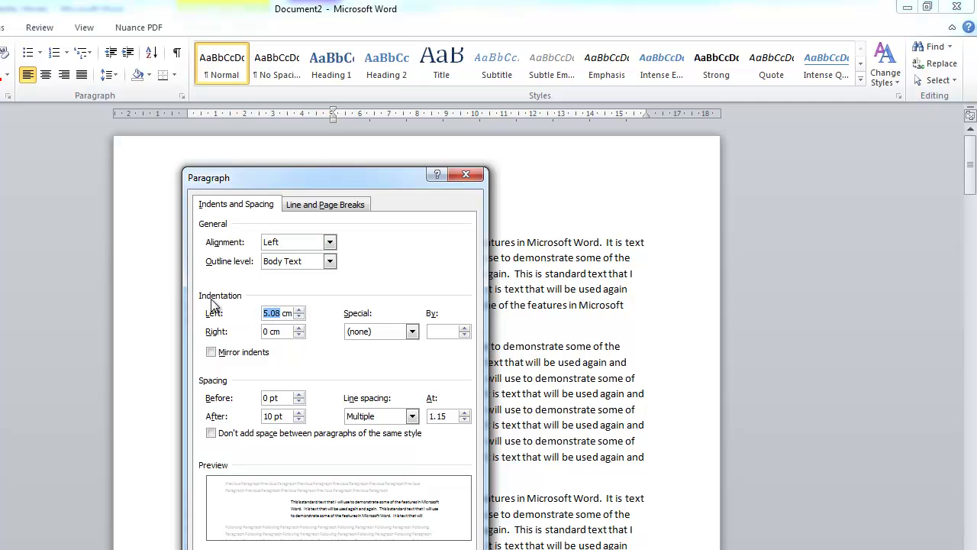
{"action": "type", "text": "1.4"}
{"action": "key", "text": "BackSpace"}
{"action": "type", "text": "5"}
{"action": "key", "text": "Return"}
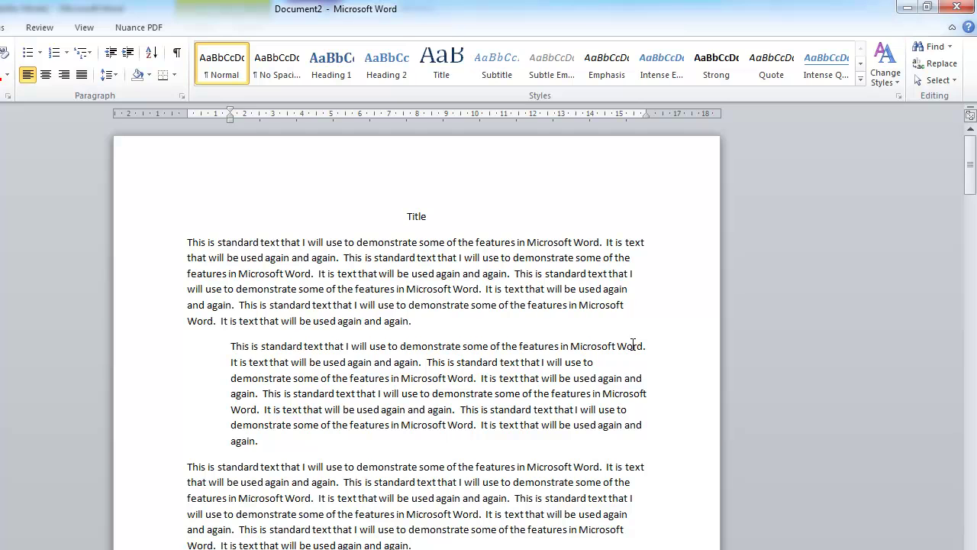
Give the third paragraph a 4 cm right indent
{"action": "left_click", "coordinate": [458, 472]}
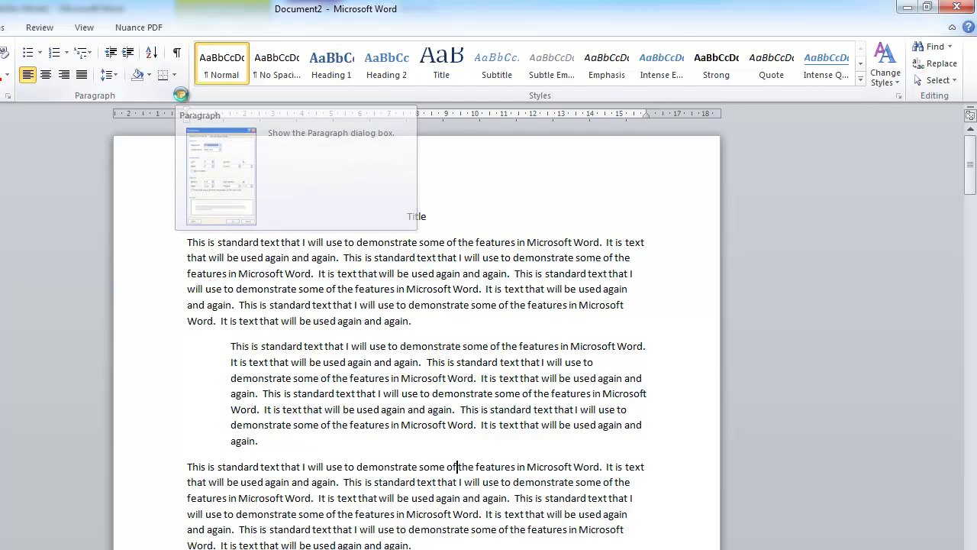
{"action": "left_click", "coordinate": [181, 95]}
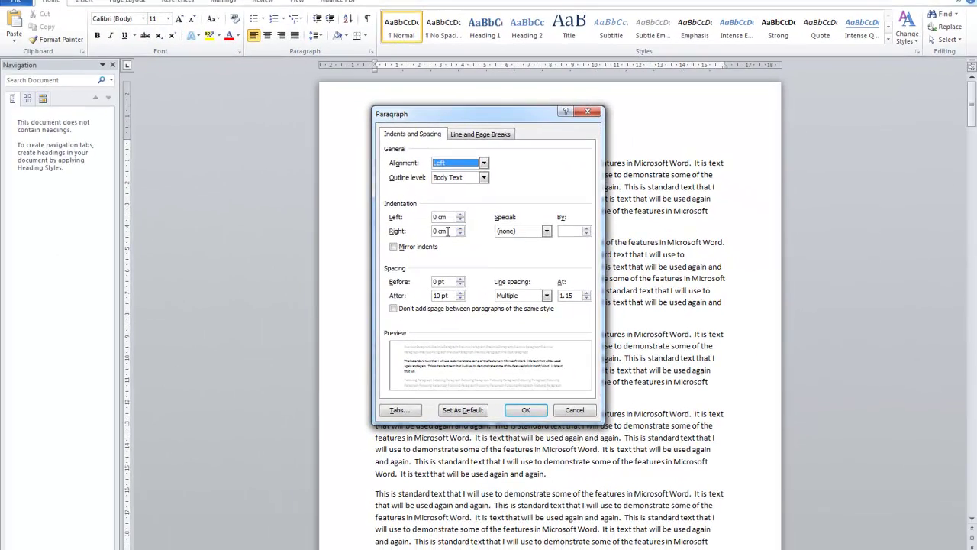
{"action": "left_click", "coordinate": [411, 233]}
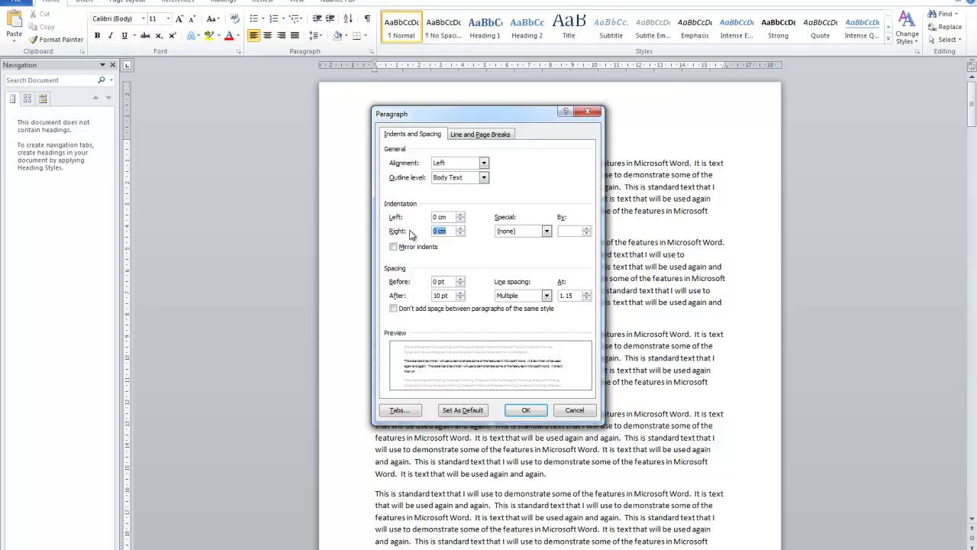
{"action": "type", "text": "4"}
{"action": "left_click", "coordinate": [524, 410]}
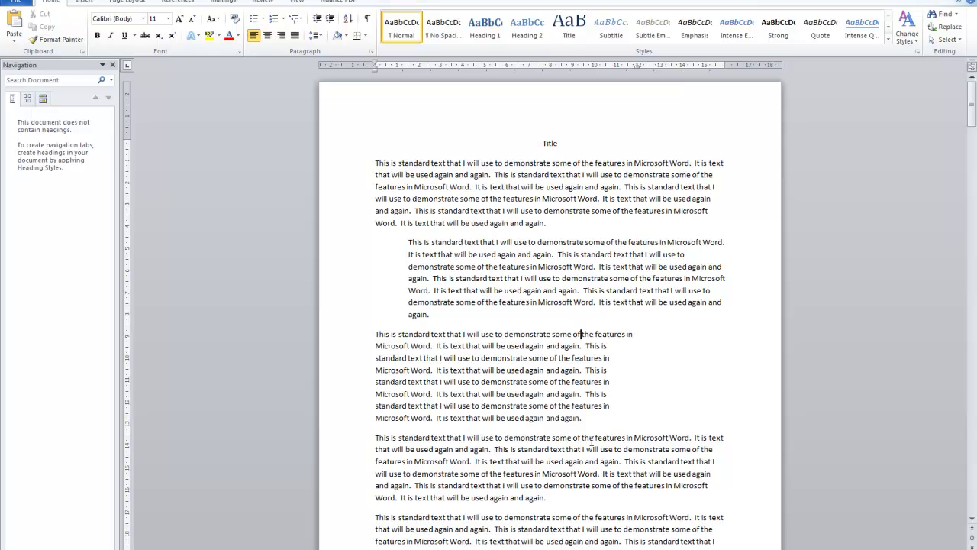
Scroll down to the fourth paragraph and reopen the paragraph settings, dismissing the colour-scheme prompt
{"action": "scroll", "coordinate": [601, 450], "scroll_direction": "down", "scroll_amount": 3}
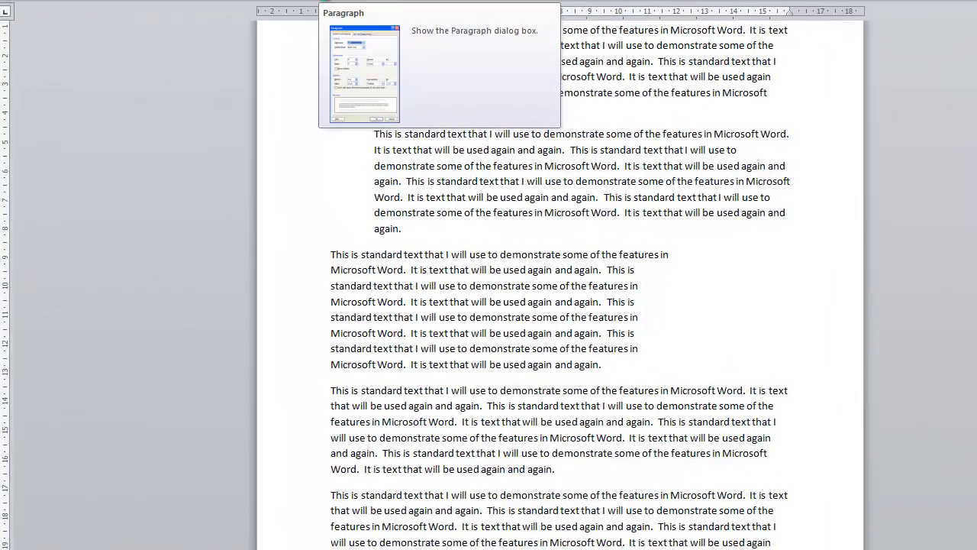
{"action": "left_click", "coordinate": [320, 2]}
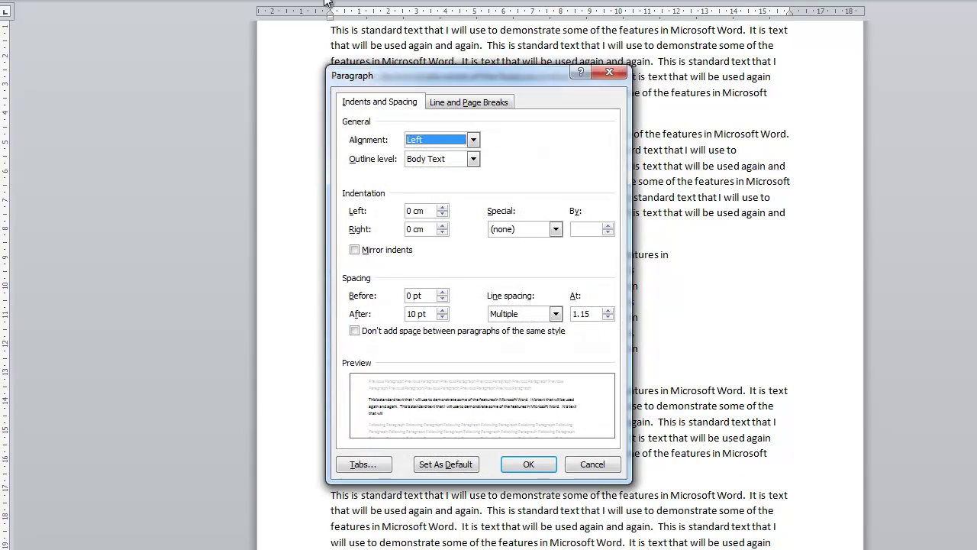
{"action": "left_click", "coordinate": [661, 129]}
Apply a 2 cm first-line indent to the fourth paragraph, then undo it
{"action": "left_click", "coordinate": [520, 229]}
{"action": "left_click", "coordinate": [526, 253]}
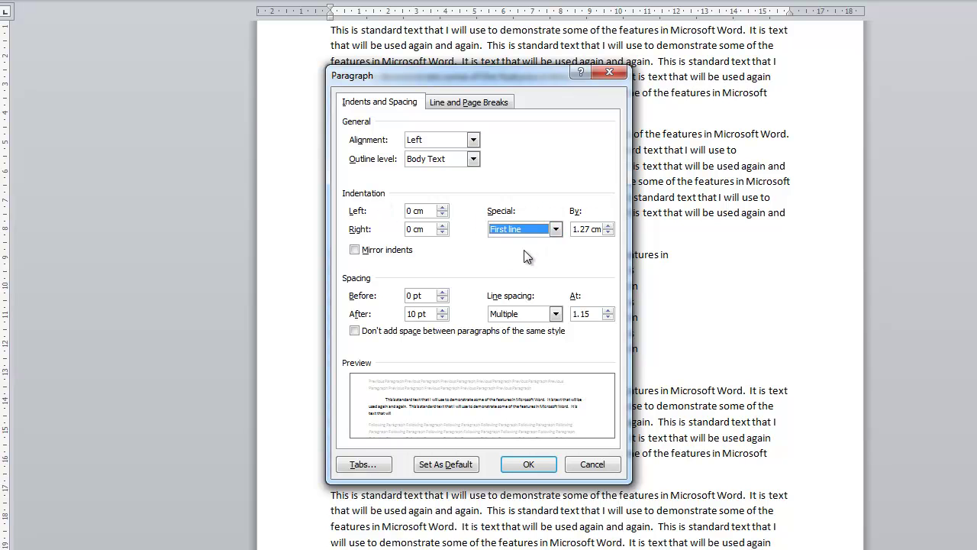
{"action": "key", "text": "Tab"}
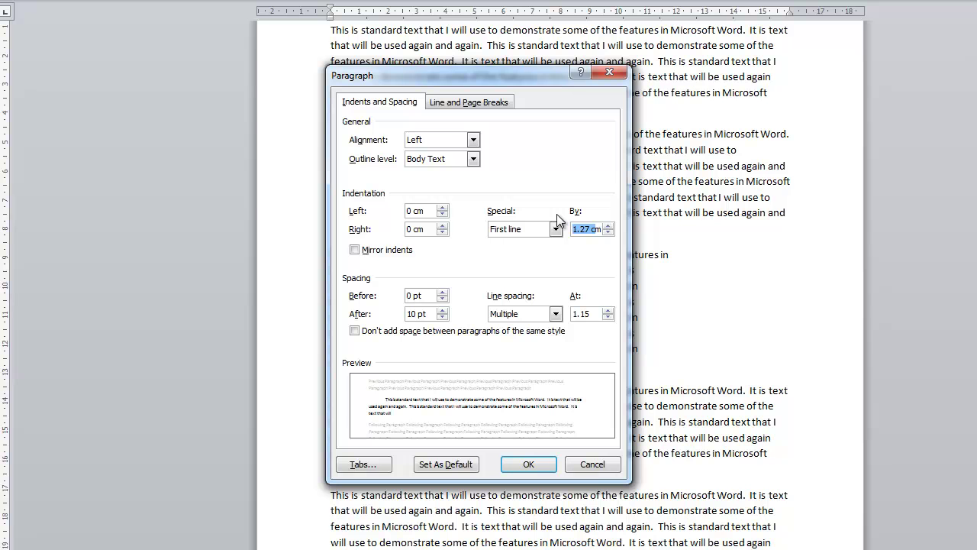
{"action": "type", "text": "2m"}
{"action": "key", "text": "BackSpace"}
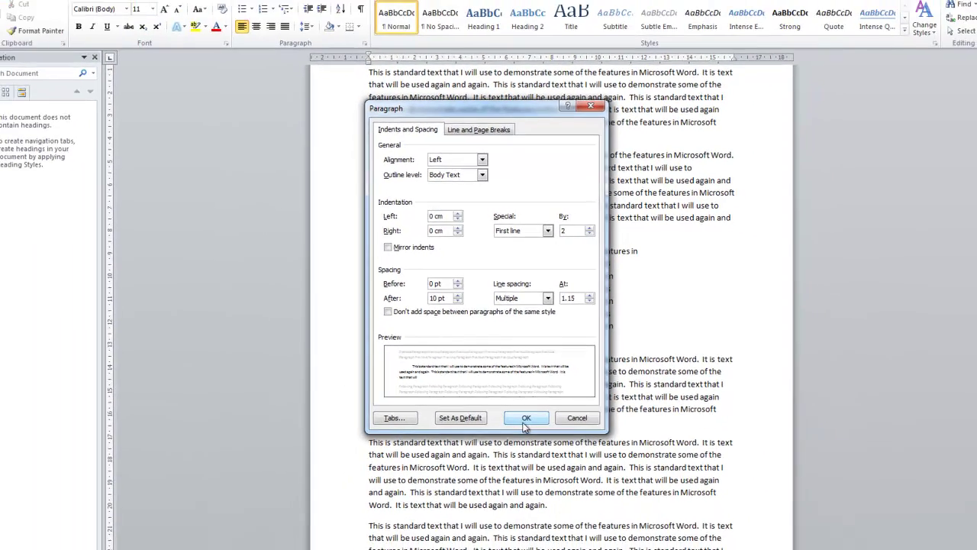
{"action": "left_click", "coordinate": [528, 460]}
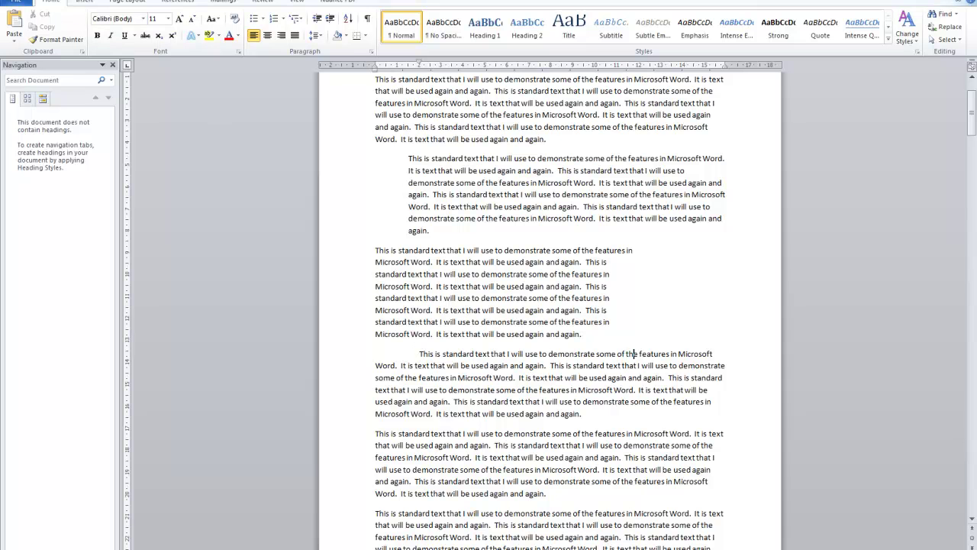
{"action": "key", "text": "ctrl+z"}
Set the fourth paragraph's Special indent to Hanging, by 3 cm
{"action": "left_click", "coordinate": [371, 52]}
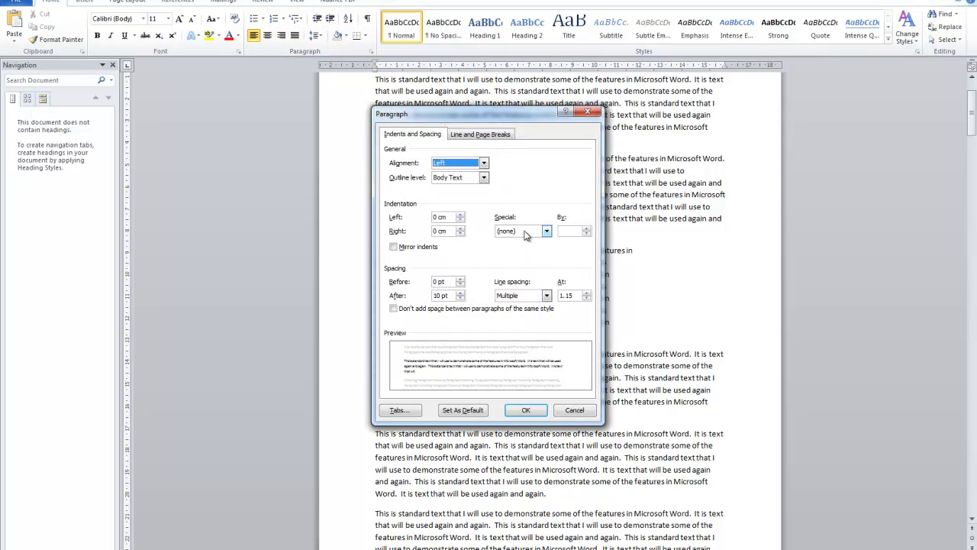
{"action": "left_click", "coordinate": [525, 231]}
{"action": "left_click", "coordinate": [525, 258]}
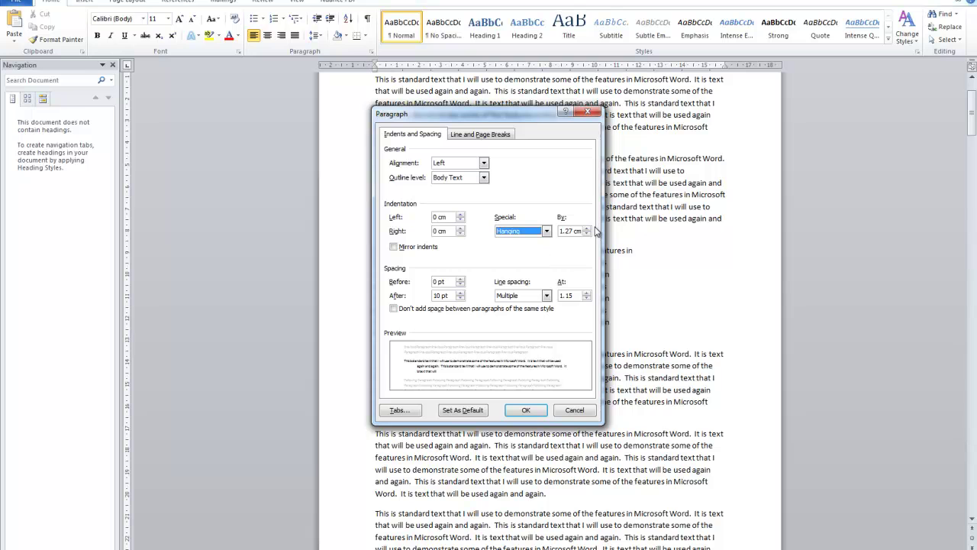
{"action": "left_click_drag", "start_coordinate": [584, 231], "coordinate": [523, 227]}
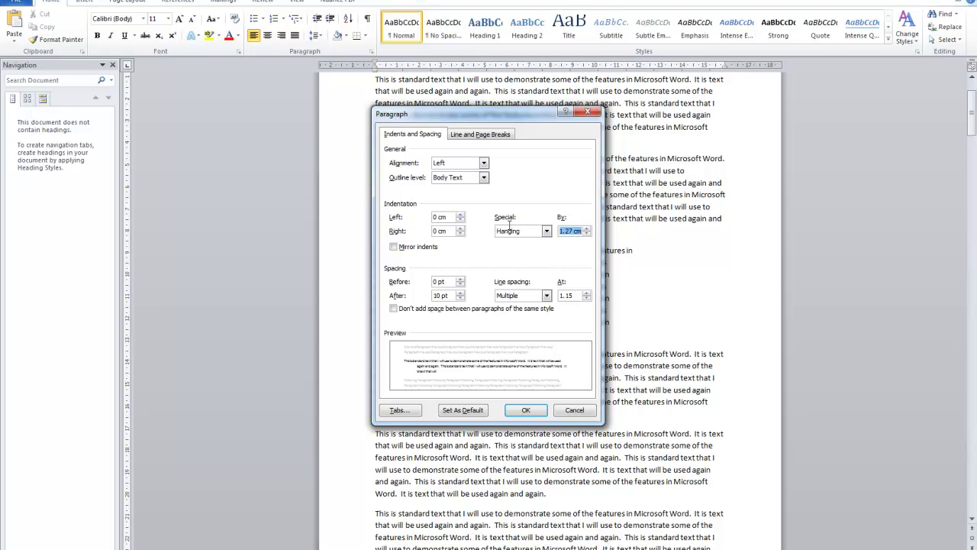
{"action": "type", "text": "3"}
{"action": "left_click", "coordinate": [526, 410]}
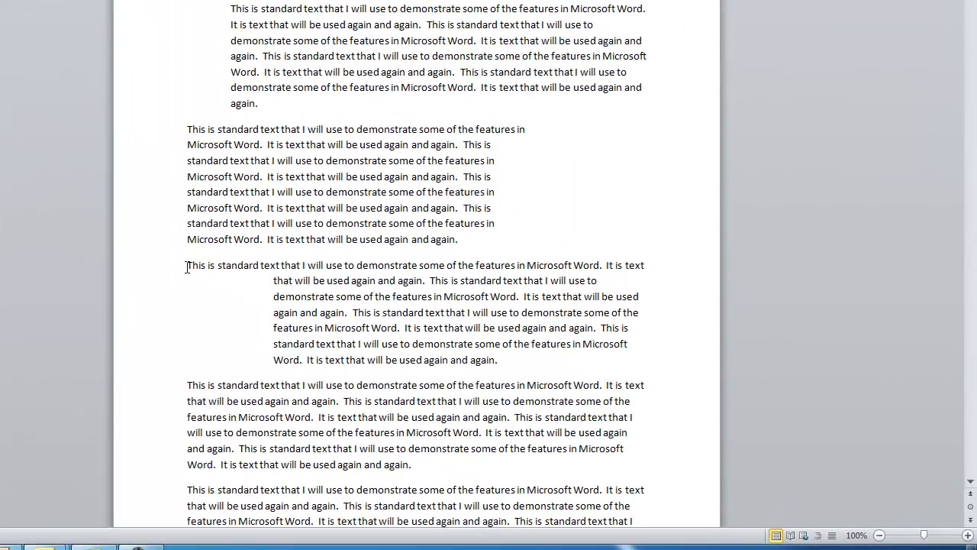
Start the fourth paragraph with 'Cost' in bold, followed by a tab to the hanging indent
{"action": "key", "text": "Home"}
{"action": "type", "text": "Cost"}
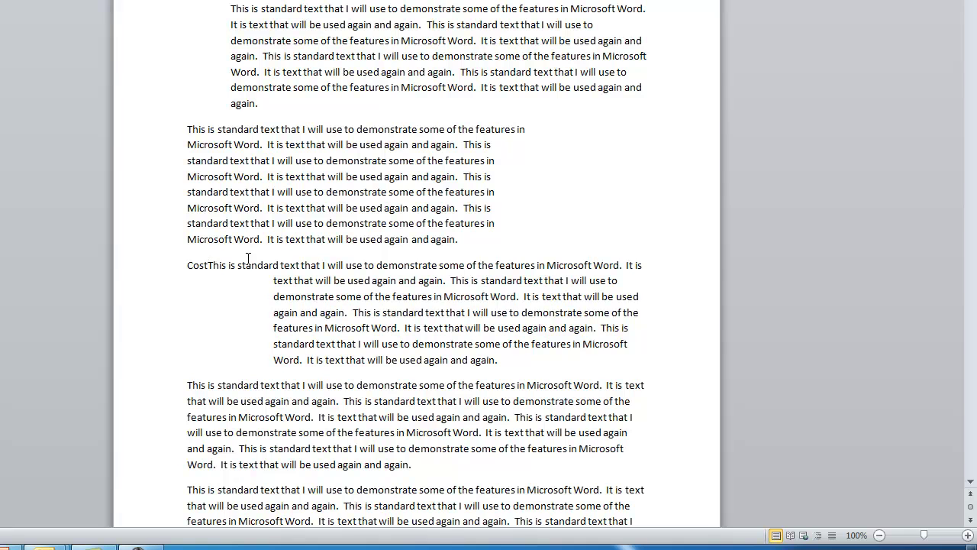
{"action": "key", "text": "Tab"}
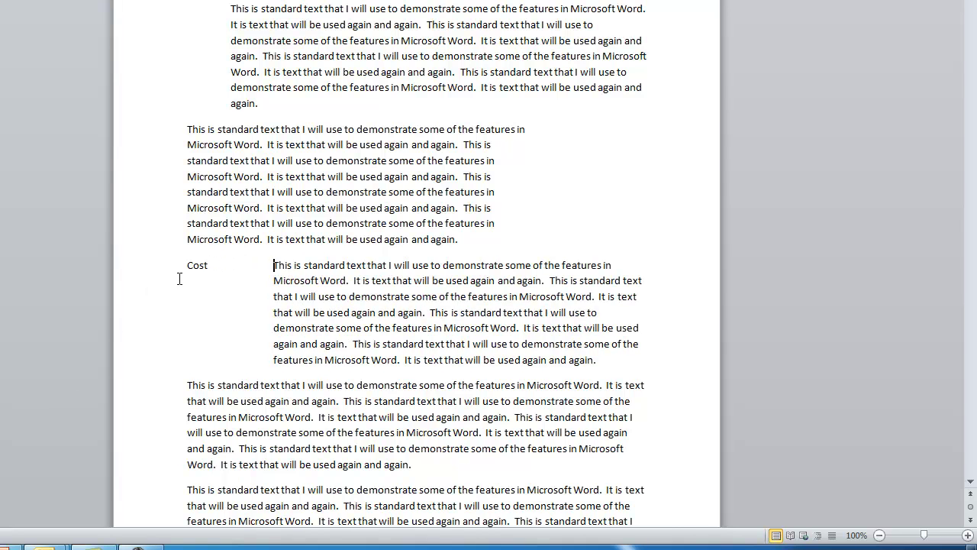
{"action": "key", "text": "ctrl+b"}
{"action": "left_click", "coordinate": [246, 265]}
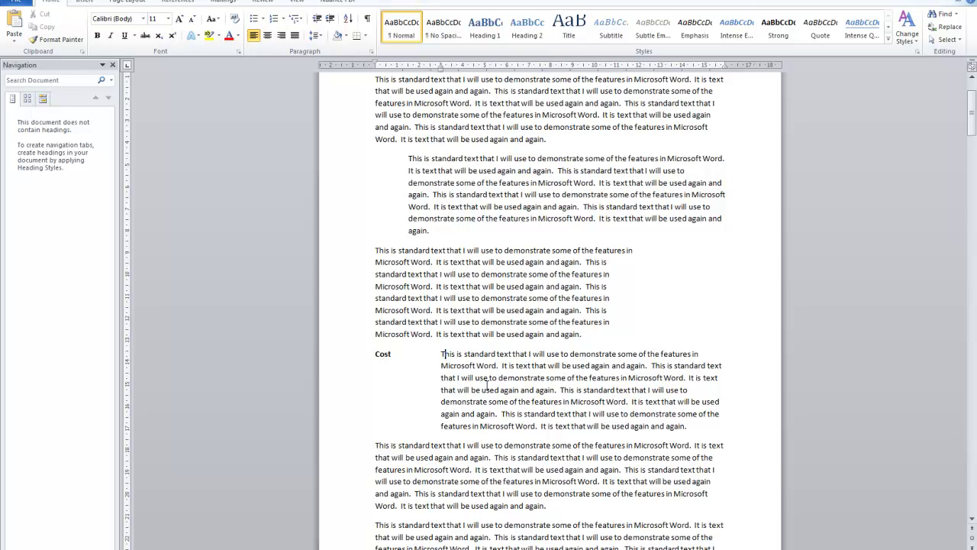
Turn on Show/Hide ¶ so pilcrows and space dots appear throughout the document
{"action": "scroll", "coordinate": [486, 382], "scroll_direction": "down", "scroll_amount": 2}
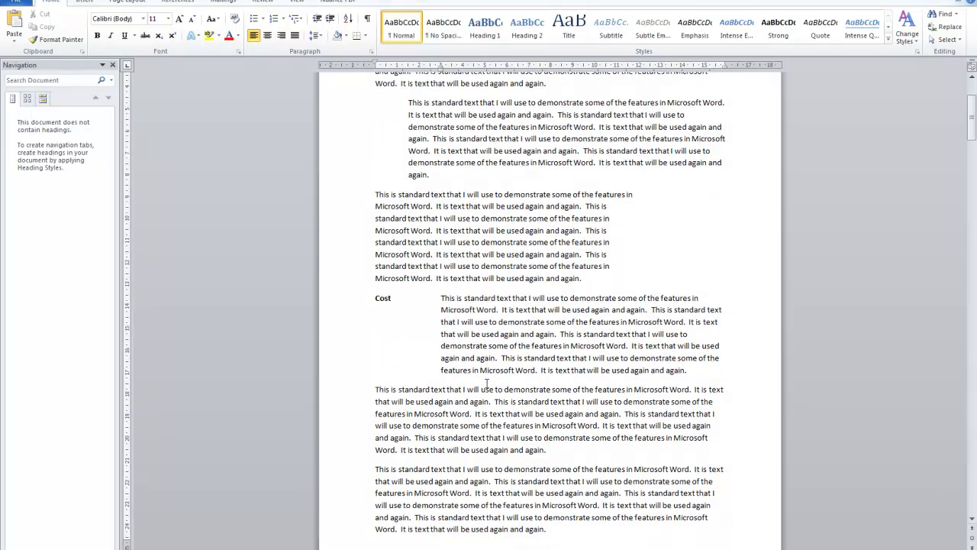
{"action": "scroll", "coordinate": [486, 383], "scroll_direction": "up", "scroll_amount": 4}
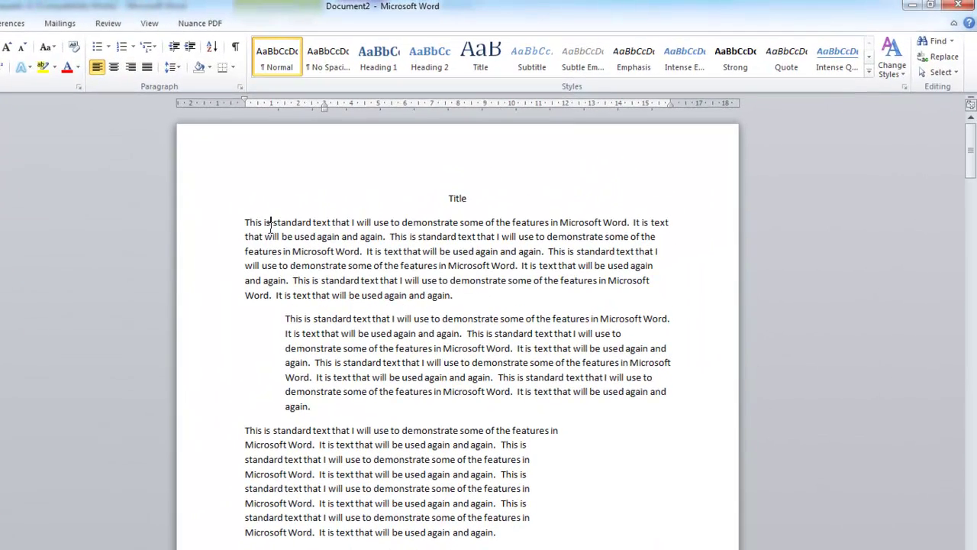
{"action": "left_click_drag", "start_coordinate": [391, 167], "coordinate": [400, 174]}
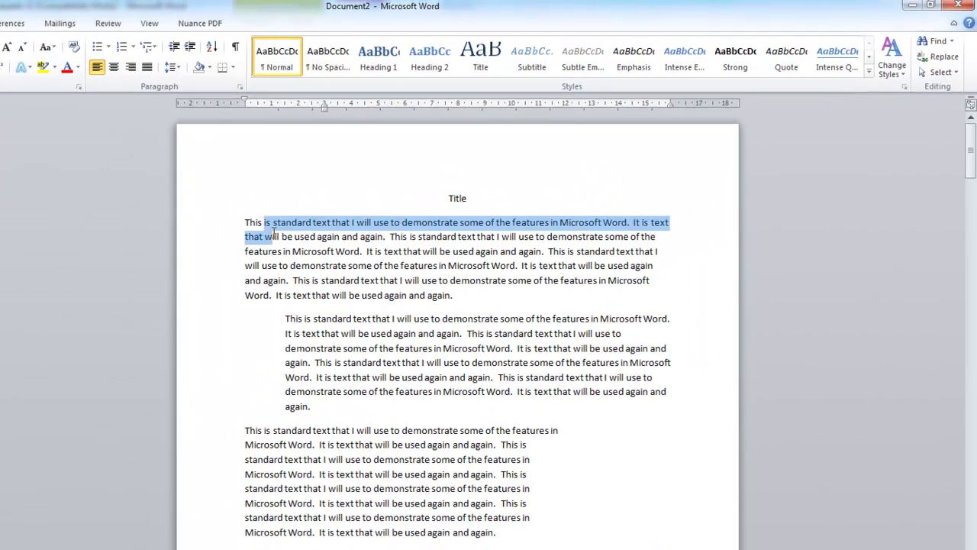
{"action": "left_click", "coordinate": [279, 233]}
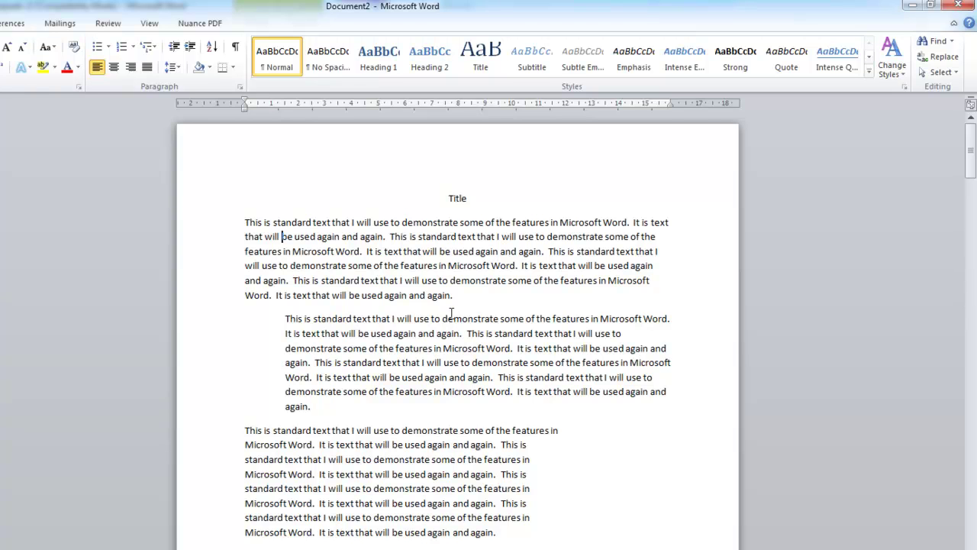
{"action": "left_click", "coordinate": [238, 49]}
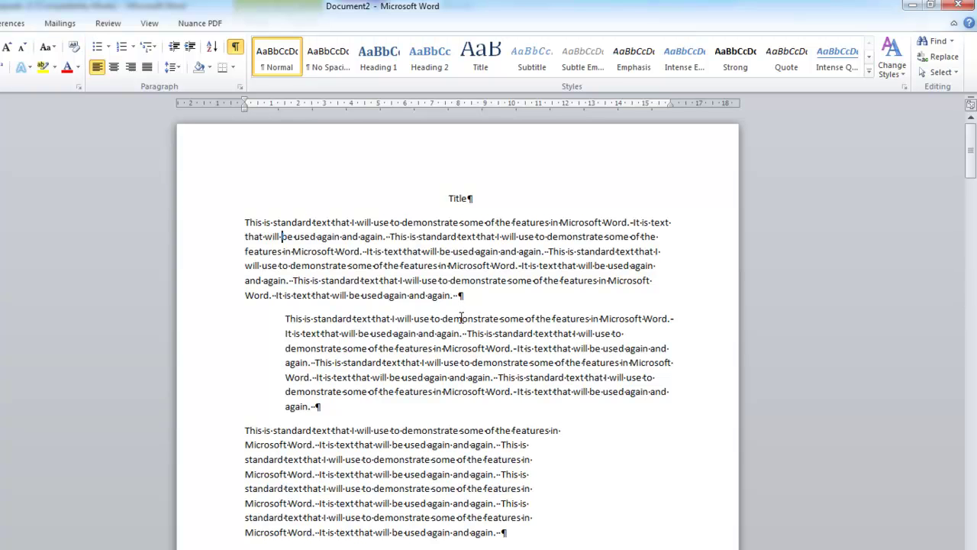
Give the body paragraphs through the Cost paragraph Double line spacing and 0 pt after
{"action": "left_click_drag", "start_coordinate": [245, 222], "coordinate": [405, 535]}
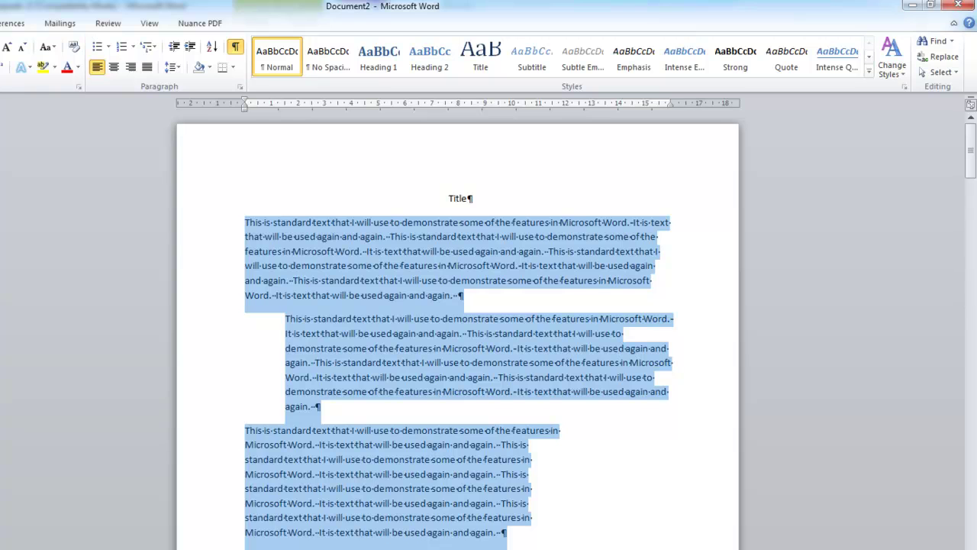
{"action": "left_click", "coordinate": [240, 87]}
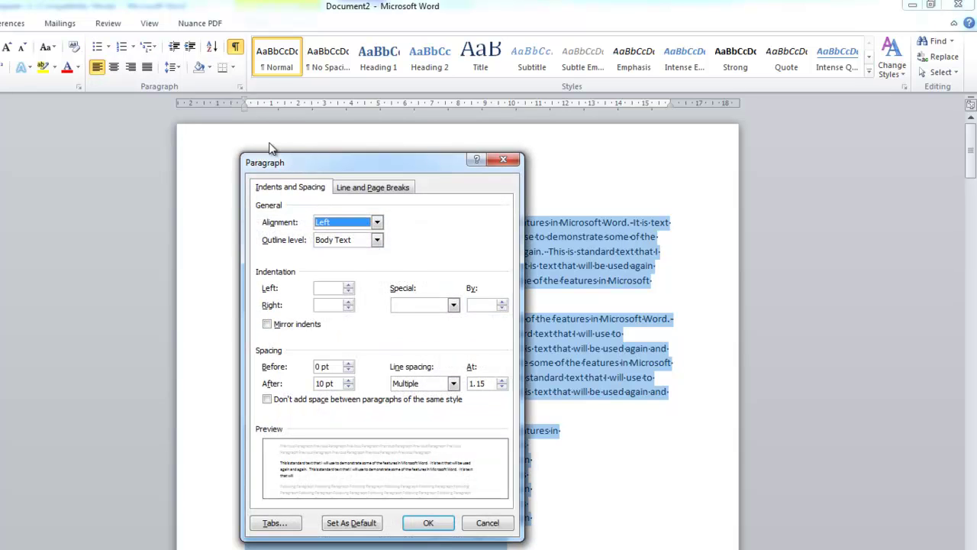
{"action": "left_click", "coordinate": [349, 387]}
{"action": "left_click", "coordinate": [349, 387]}
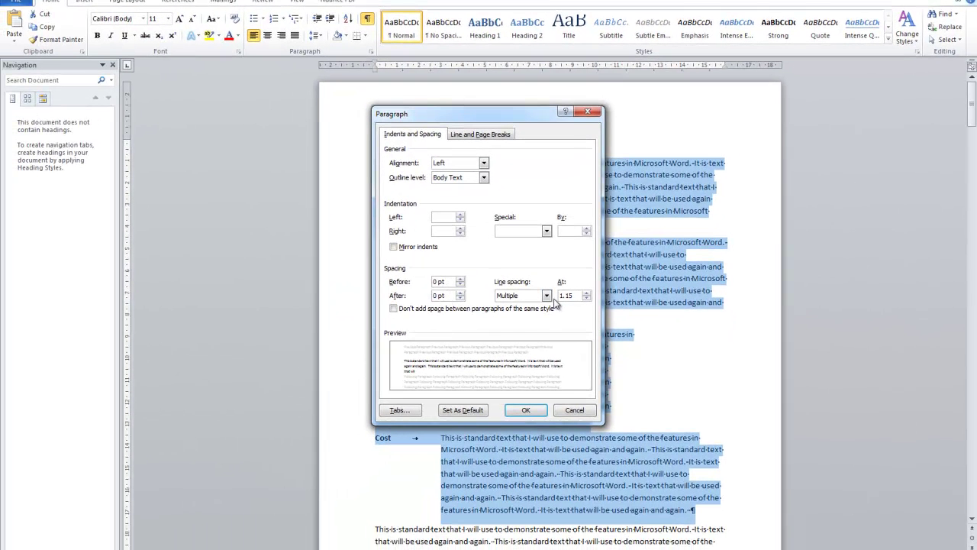
{"action": "left_click", "coordinate": [547, 296]}
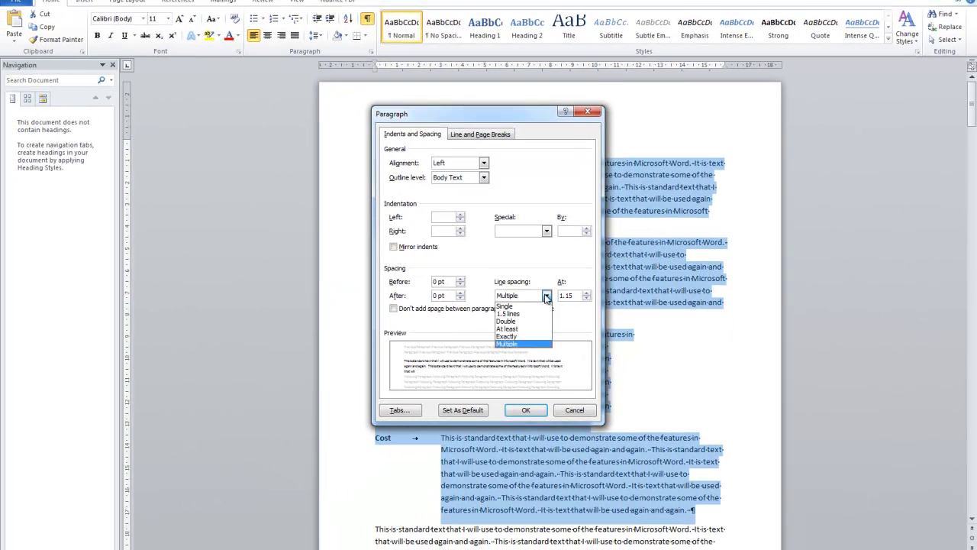
{"action": "left_click", "coordinate": [520, 322]}
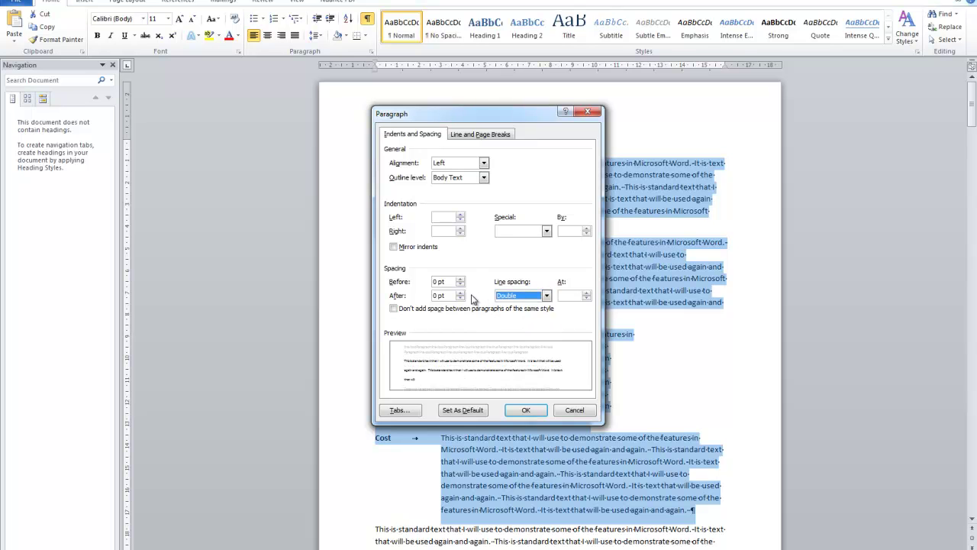
{"action": "left_click", "coordinate": [533, 410]}
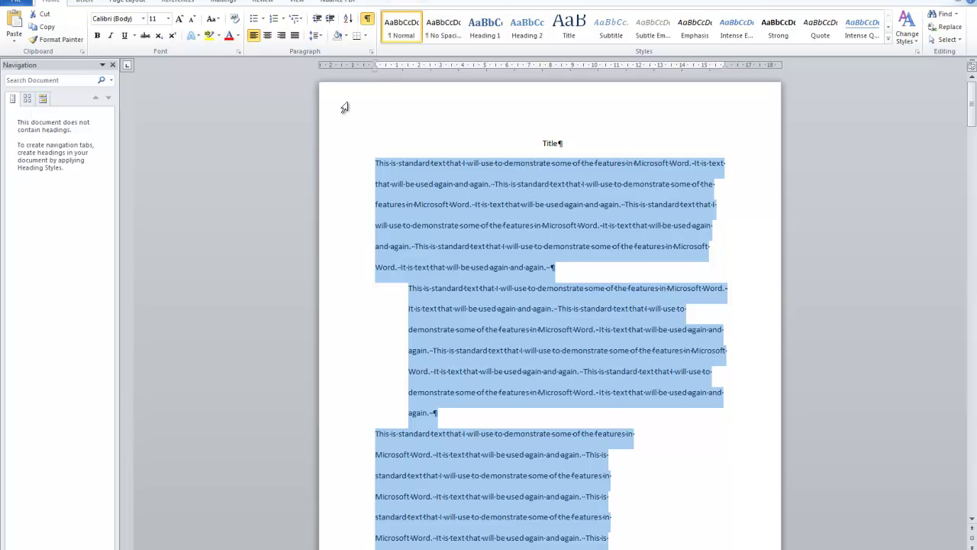
Change the selected paragraphs' line spacing back to Single
{"action": "left_click", "coordinate": [372, 51]}
{"action": "left_click", "coordinate": [528, 295]}
{"action": "left_click", "coordinate": [526, 307]}
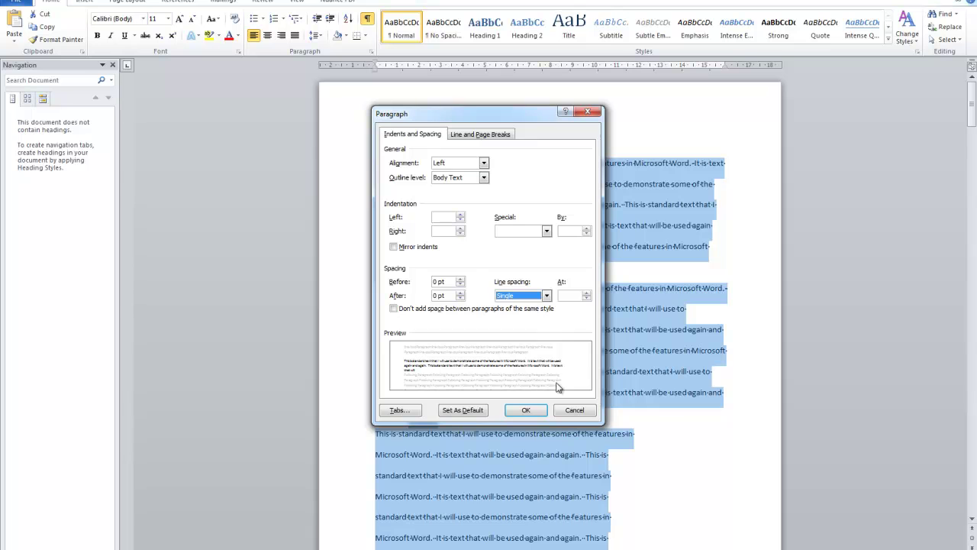
{"action": "left_click", "coordinate": [525, 411]}
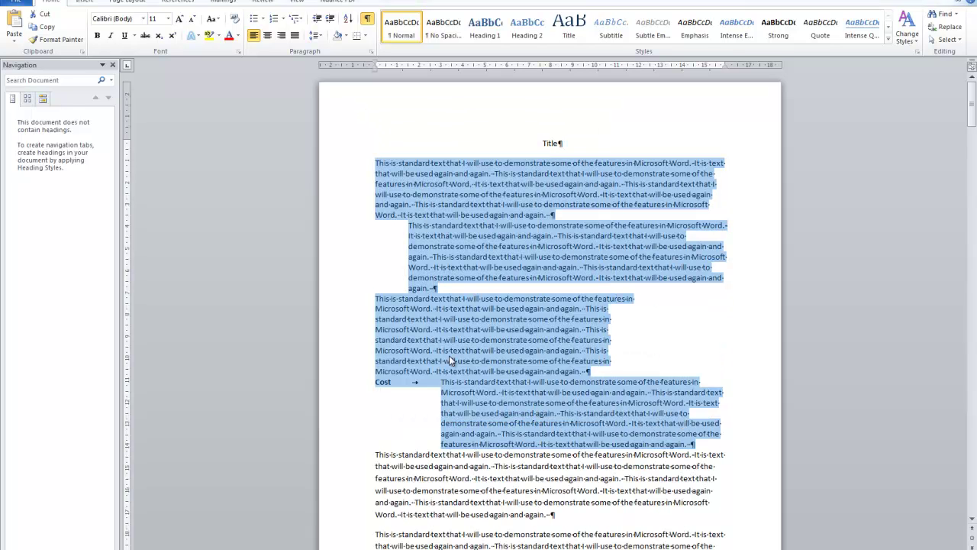
Raise the space after those paragraphs to 18 pt, then deselect to view the gaps
{"action": "left_click", "coordinate": [371, 53]}
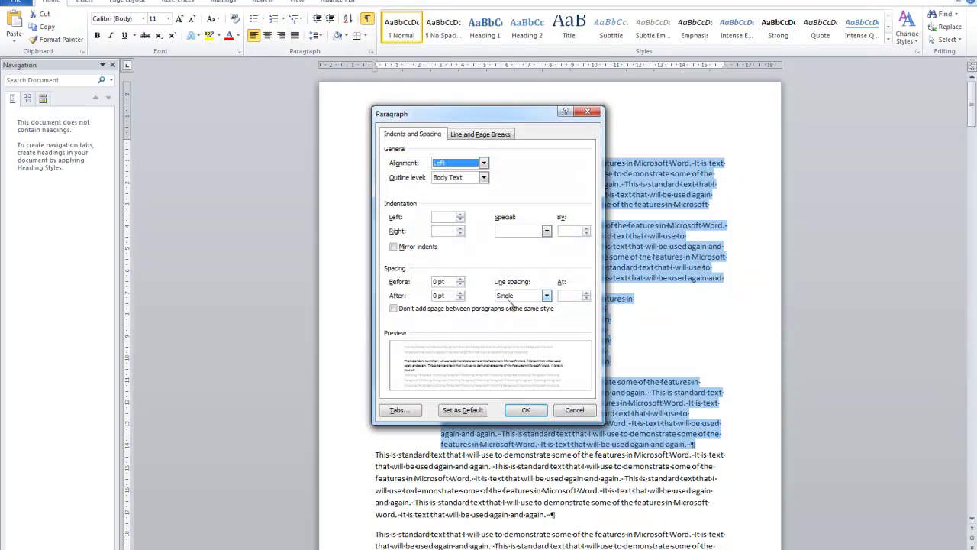
{"action": "left_click", "coordinate": [461, 298]}
{"action": "left_click", "coordinate": [460, 294]}
{"action": "left_click", "coordinate": [461, 294]}
{"action": "left_click", "coordinate": [461, 294]}
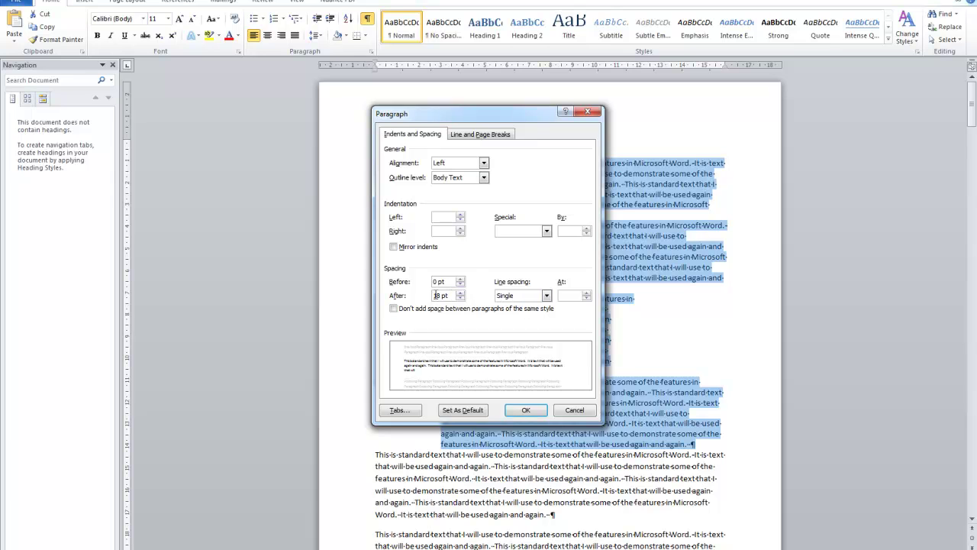
{"action": "left_click", "coordinate": [538, 410]}
{"action": "left_click", "coordinate": [479, 196]}
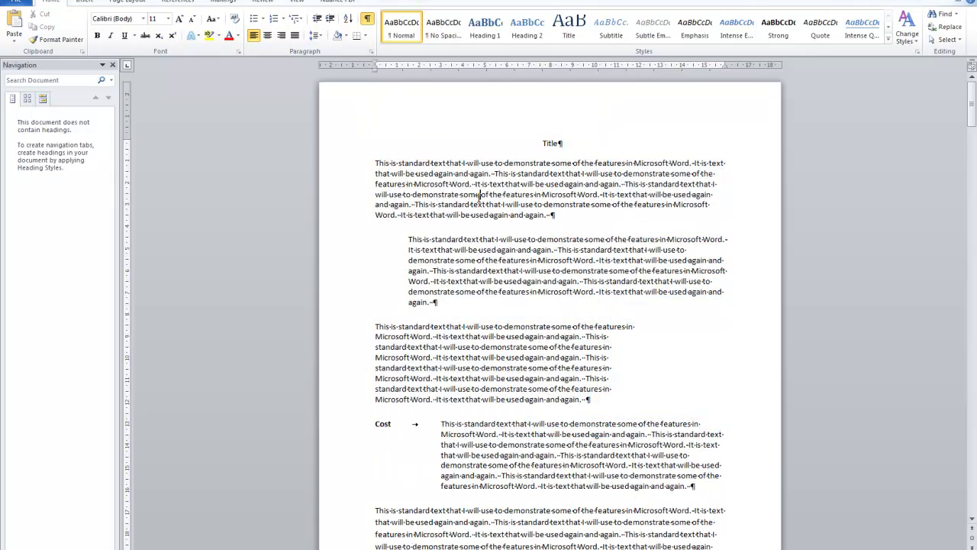